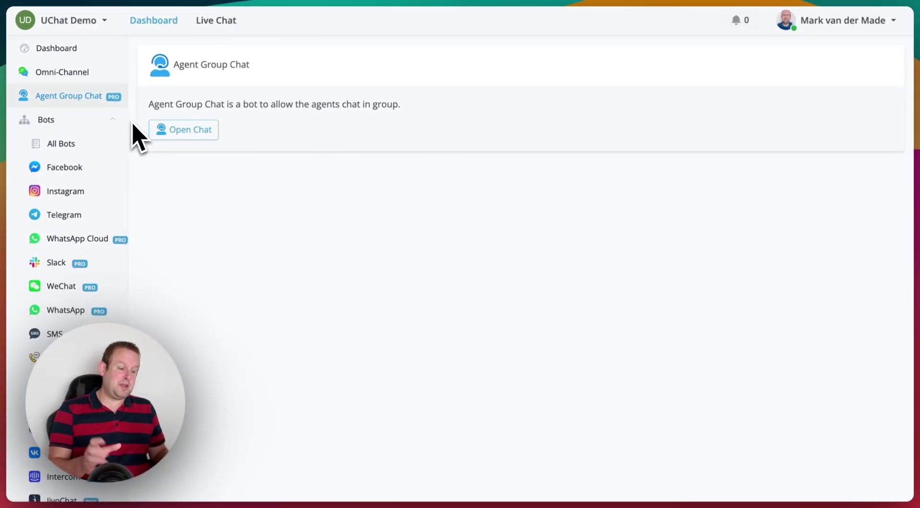
Open Live Chat from the Agent Group Chat page for the UChat Support team
click(190, 137)
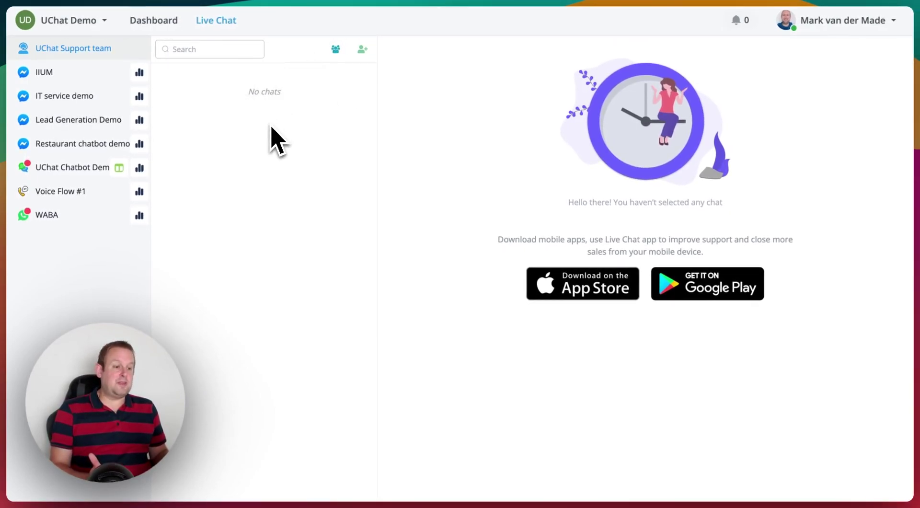
Create a chat-only group named 'Support' with the other agent added as a member
click(364, 51)
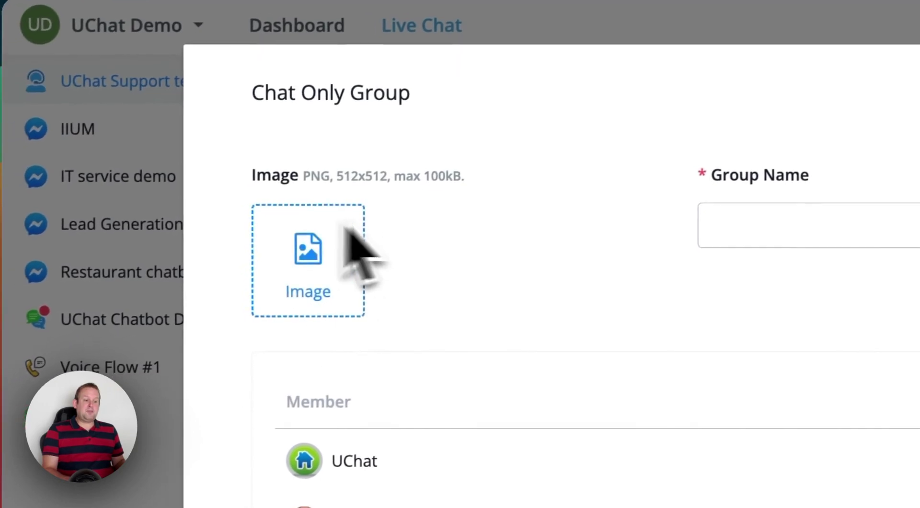
click(800, 225)
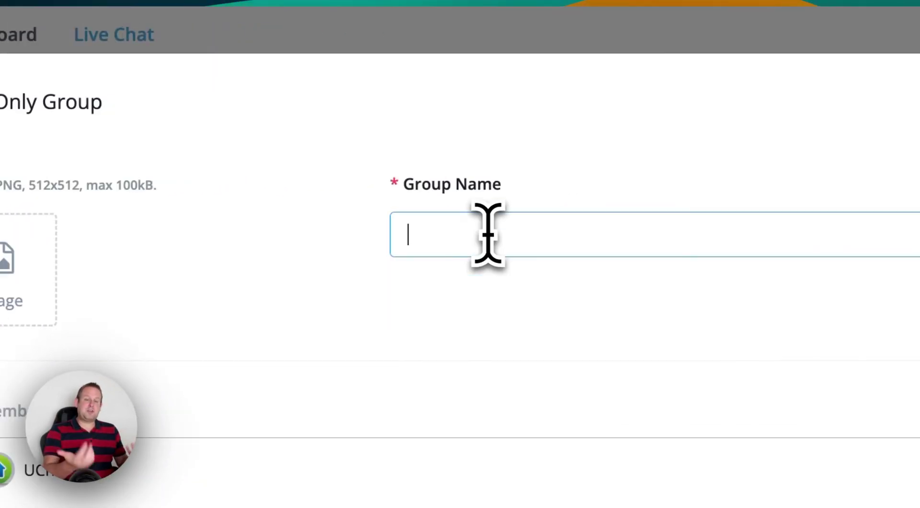
text(Support)
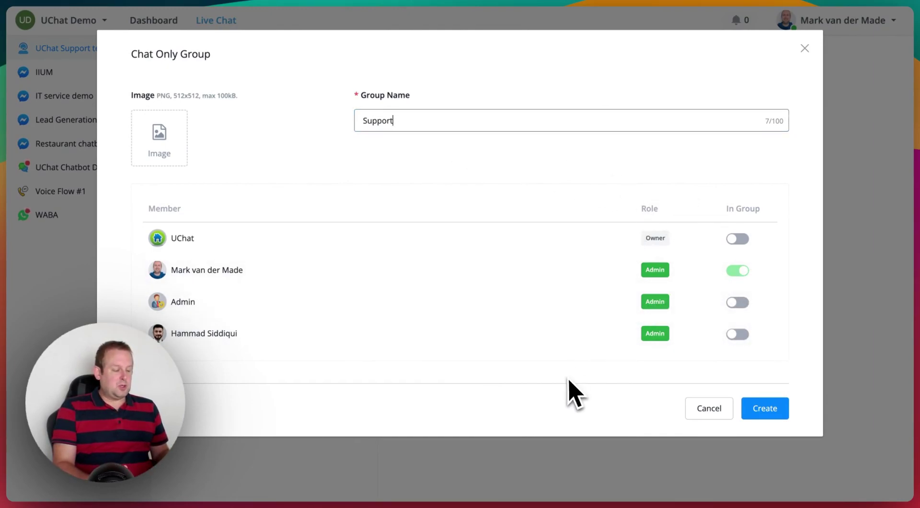
click(738, 334)
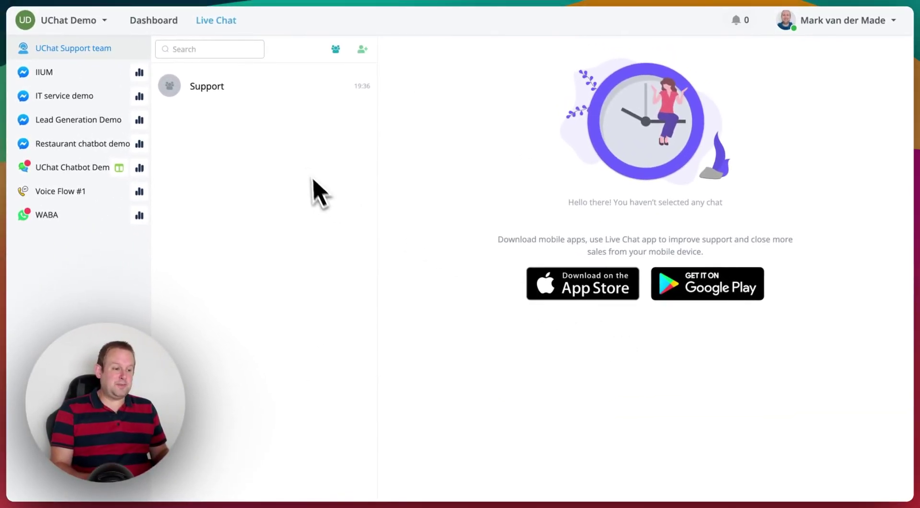
click(261, 93)
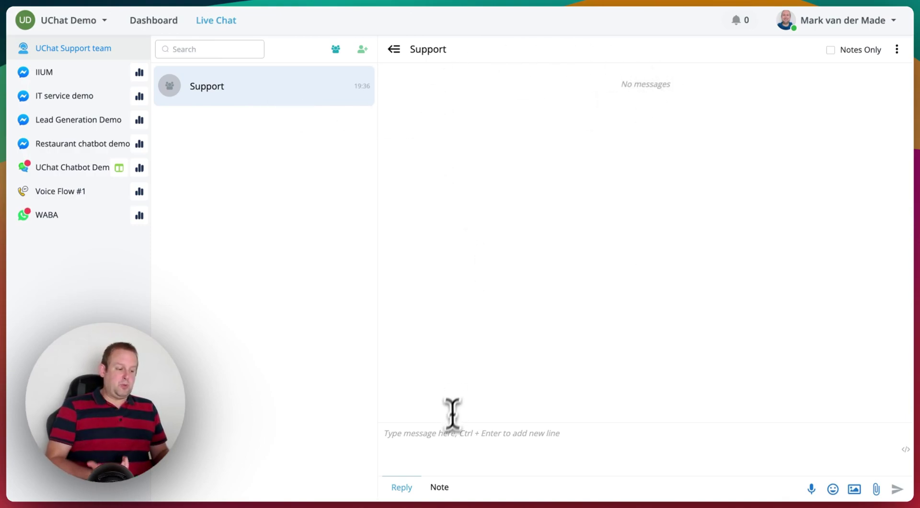
click(445, 434)
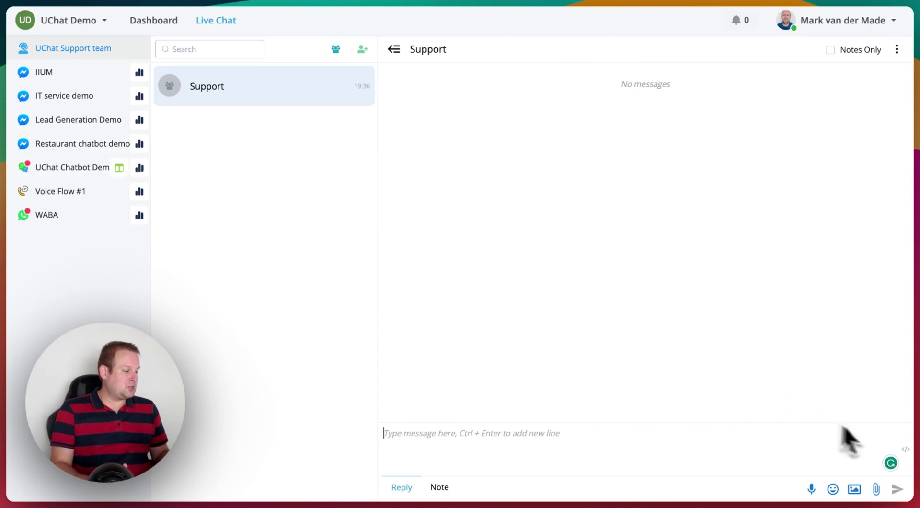
click(907, 452)
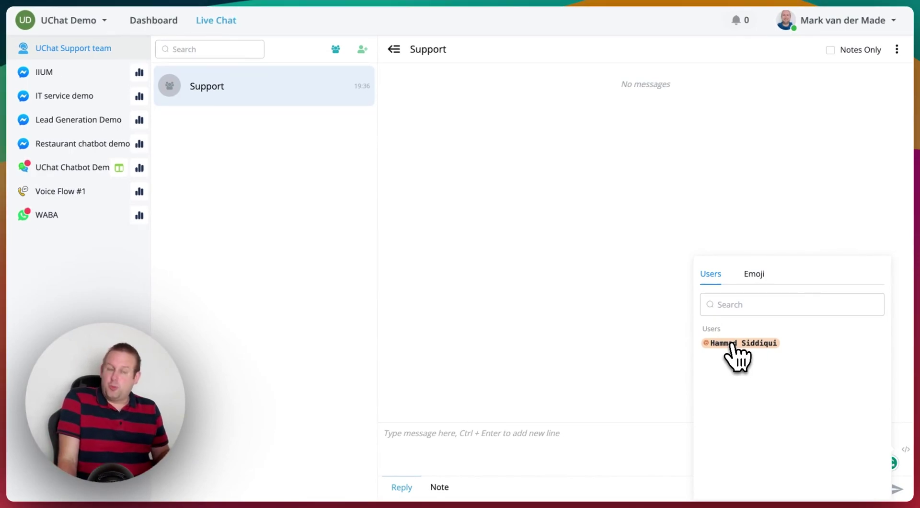
click(731, 343)
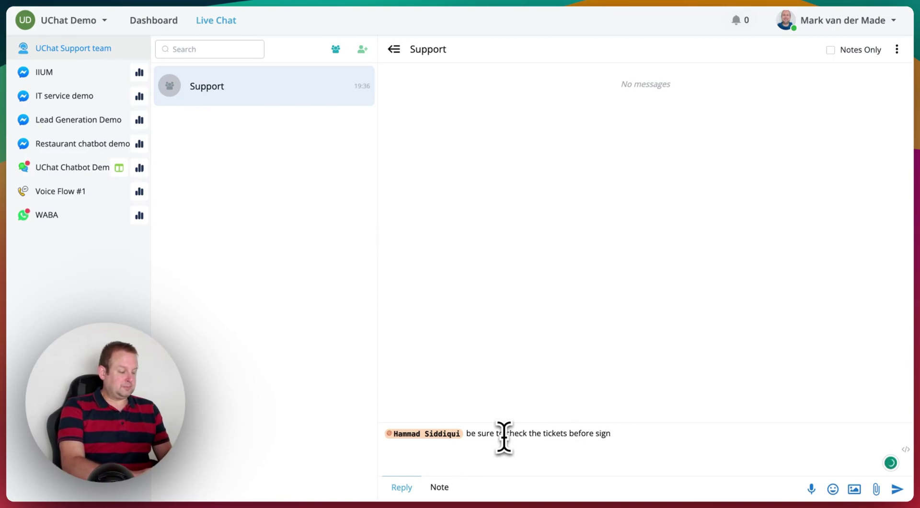
key(Return)
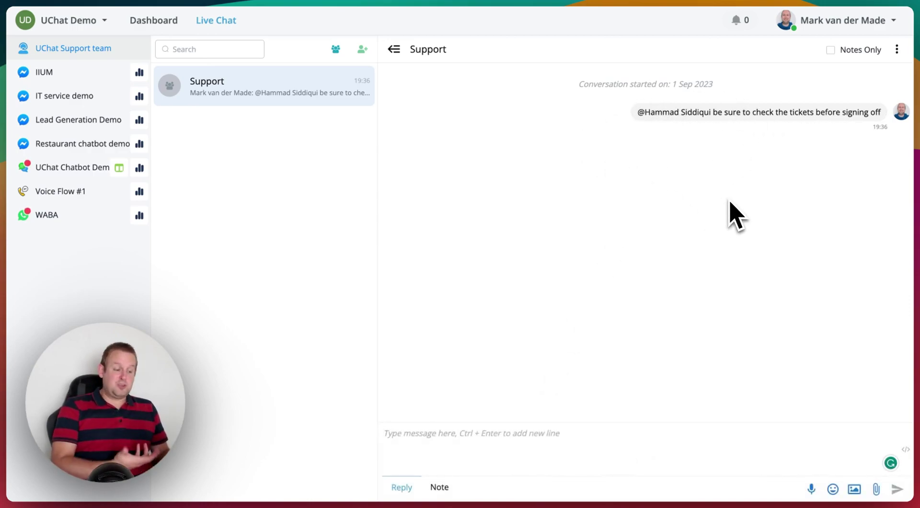
Post the note 'demo' in Support and filter the conversation to Notes Only
click(440, 487)
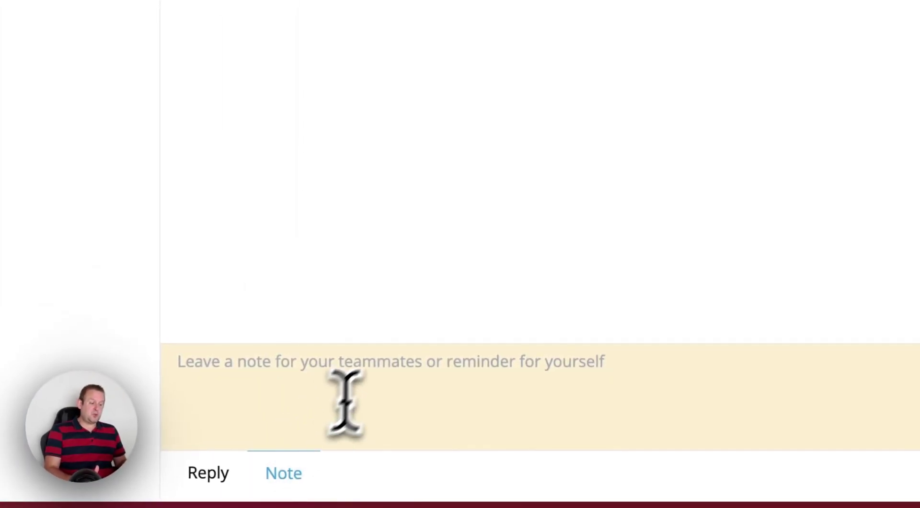
click(373, 376)
text(d)
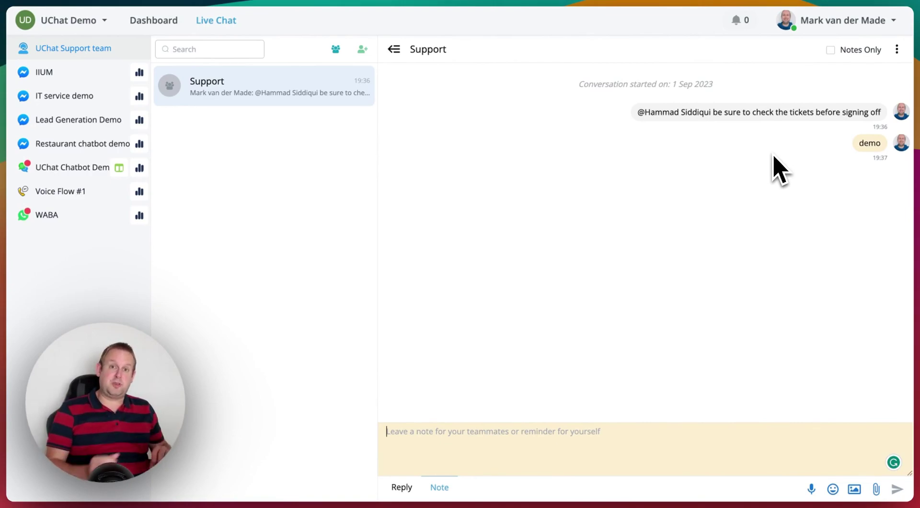
click(831, 50)
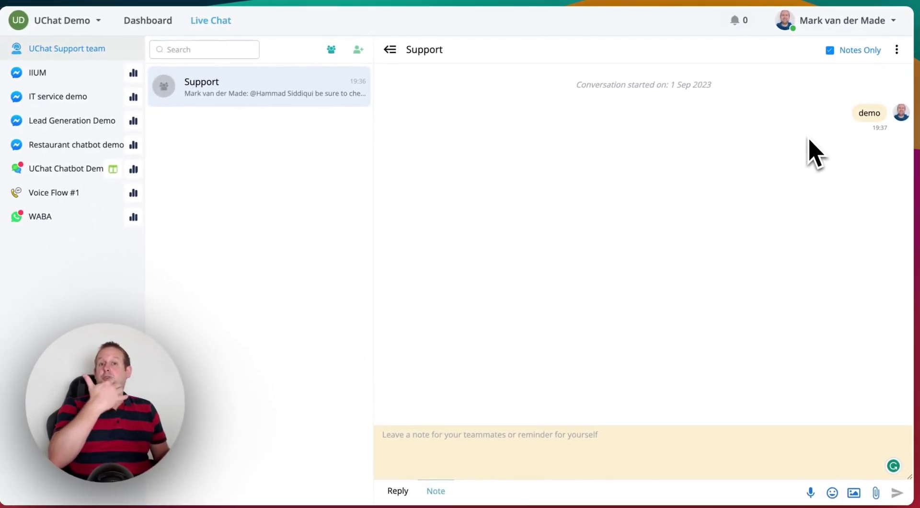
Untick Notes Only and switch the composer back to Reply mode
click(831, 50)
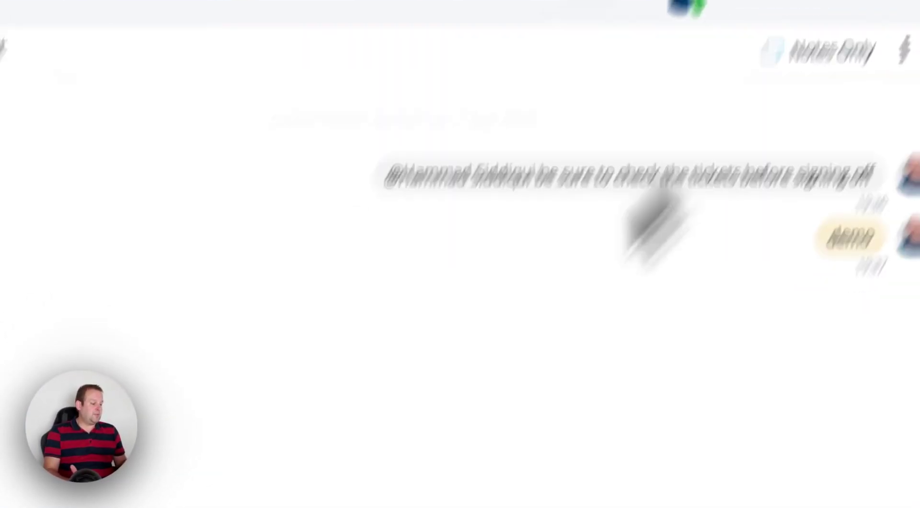
click(357, 473)
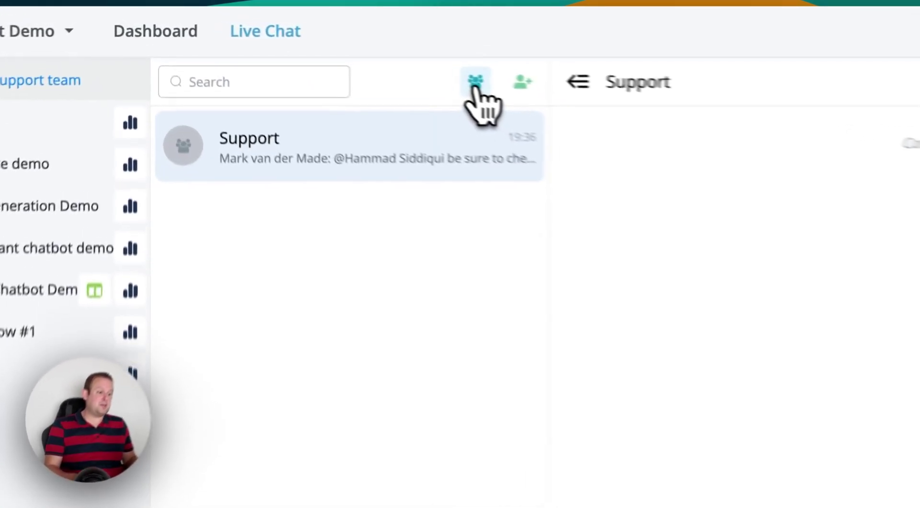
Edit the Support group to include Admin, save it, and close the groups list
click(478, 84)
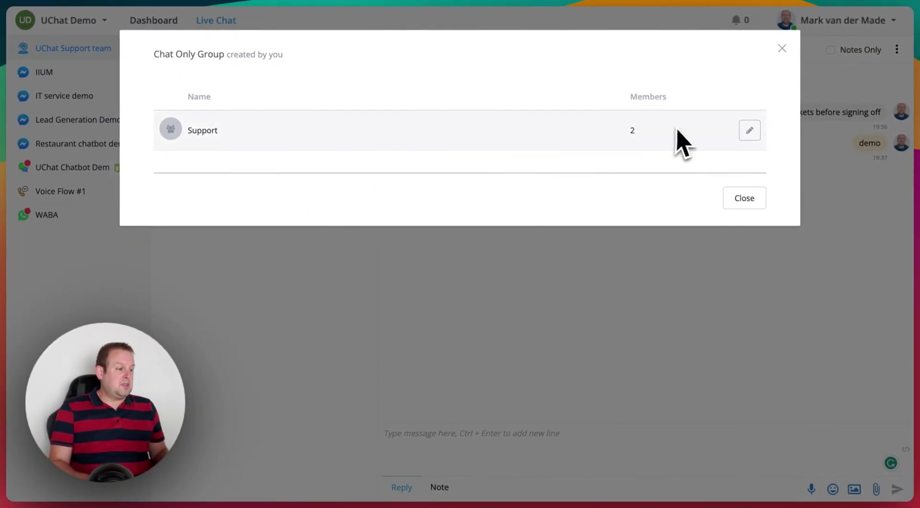
click(750, 130)
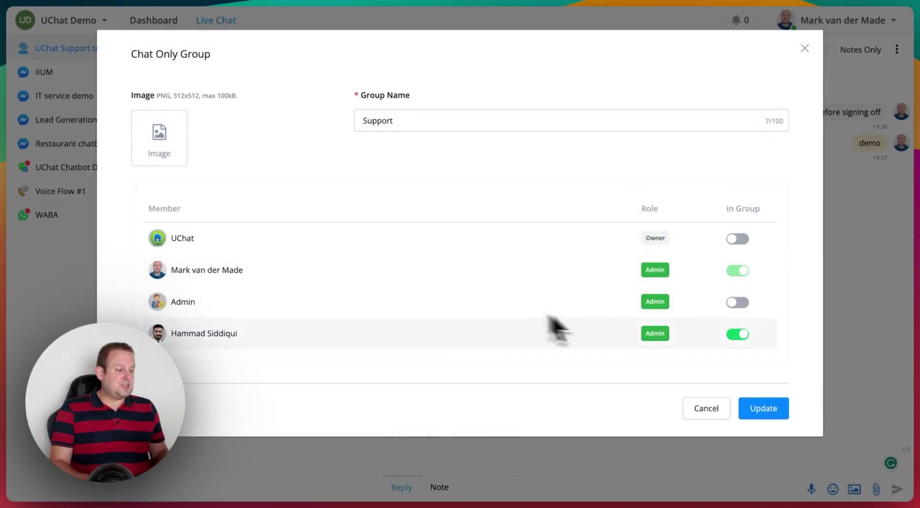
click(739, 302)
click(762, 407)
click(756, 204)
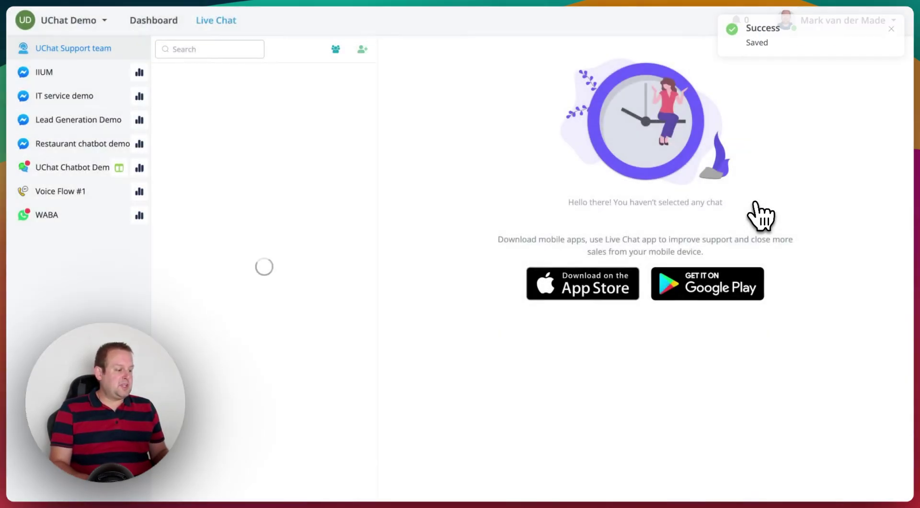
Reopen Support and confirm Admin now appears among the mentionable users
click(219, 92)
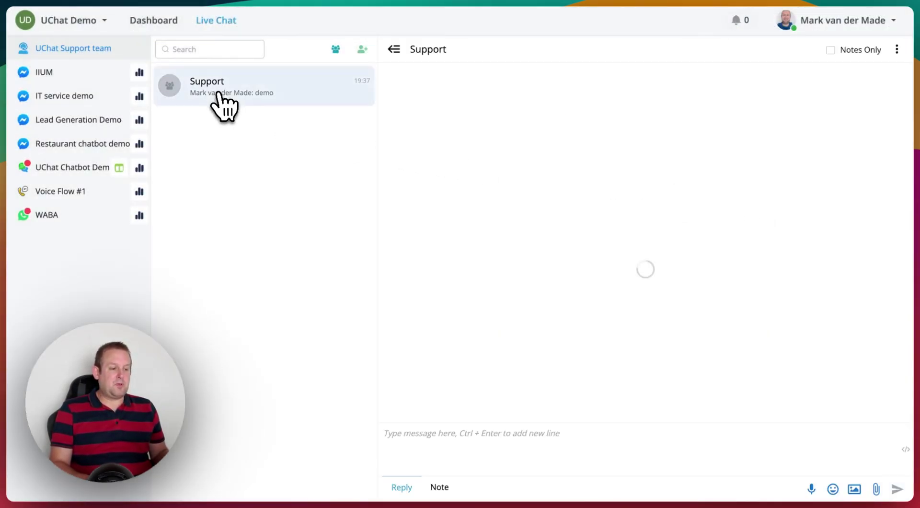
click(900, 455)
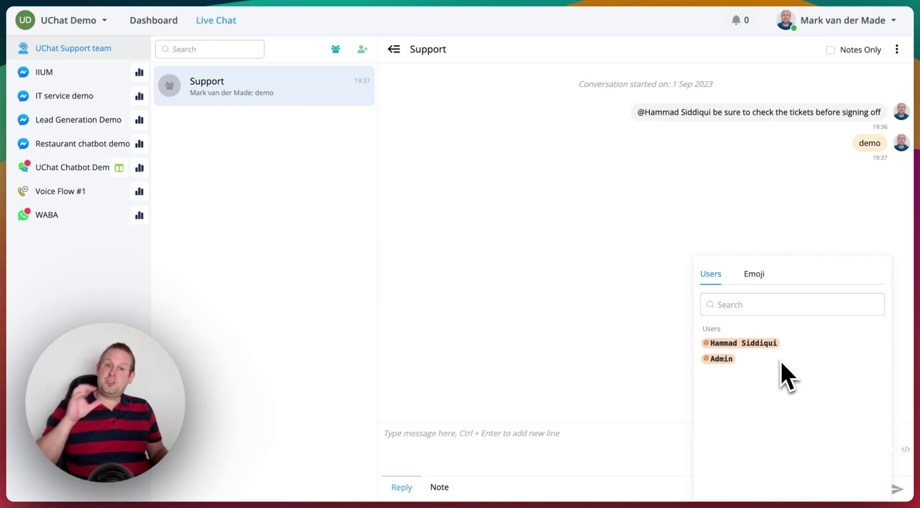
click(848, 62)
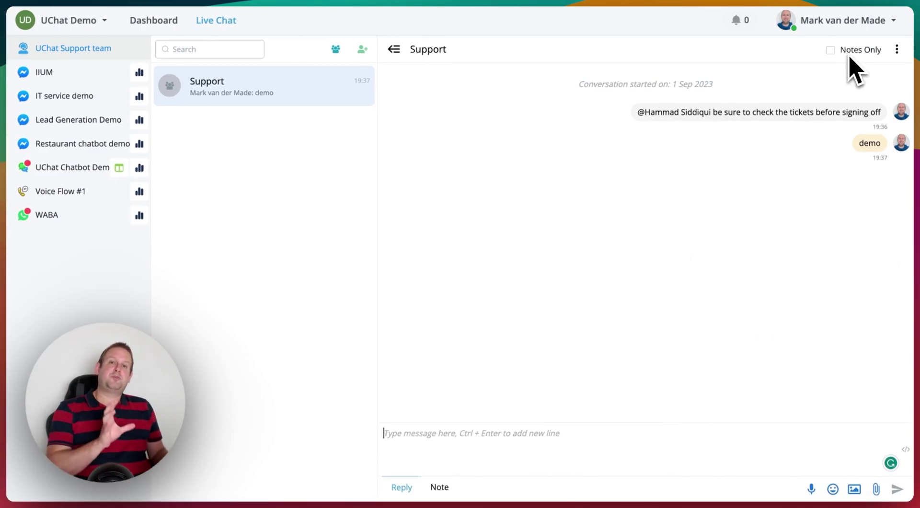
click(897, 49)
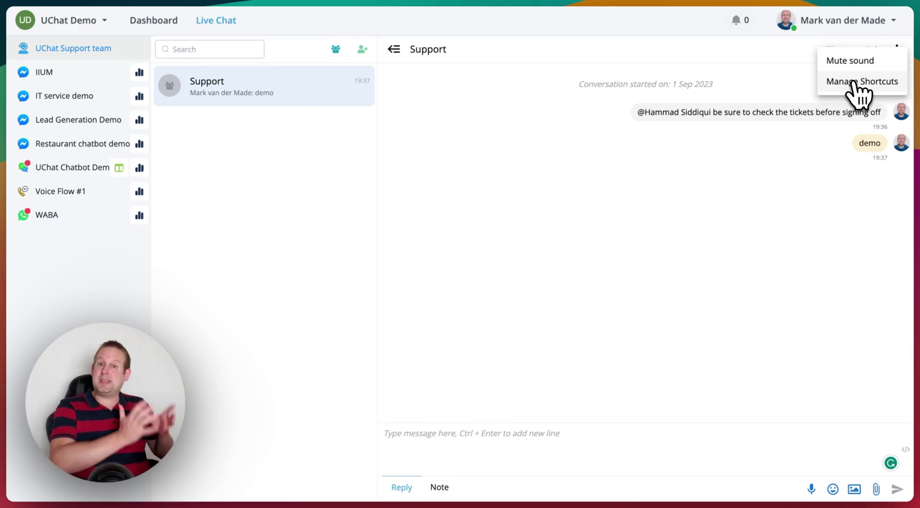
click(270, 194)
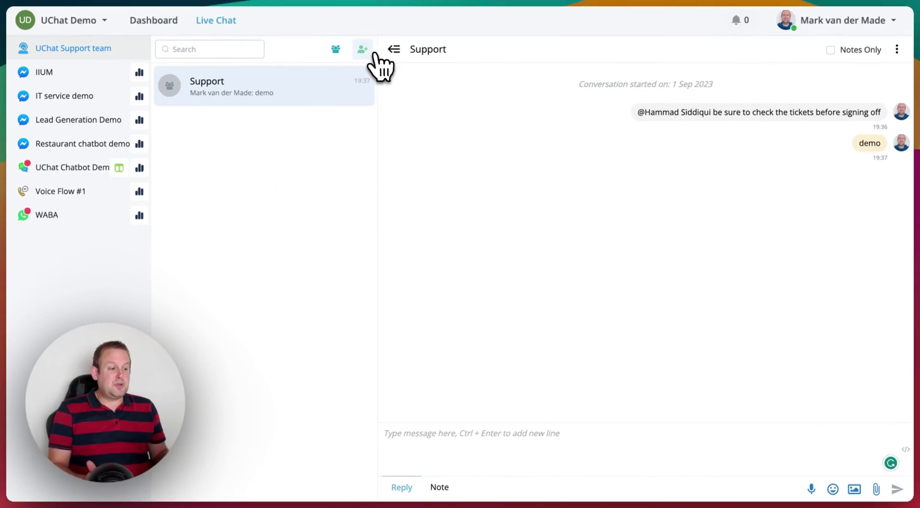
Create a chat-only group named 'Billing' with the UChat owner included as a member
click(365, 50)
click(391, 118)
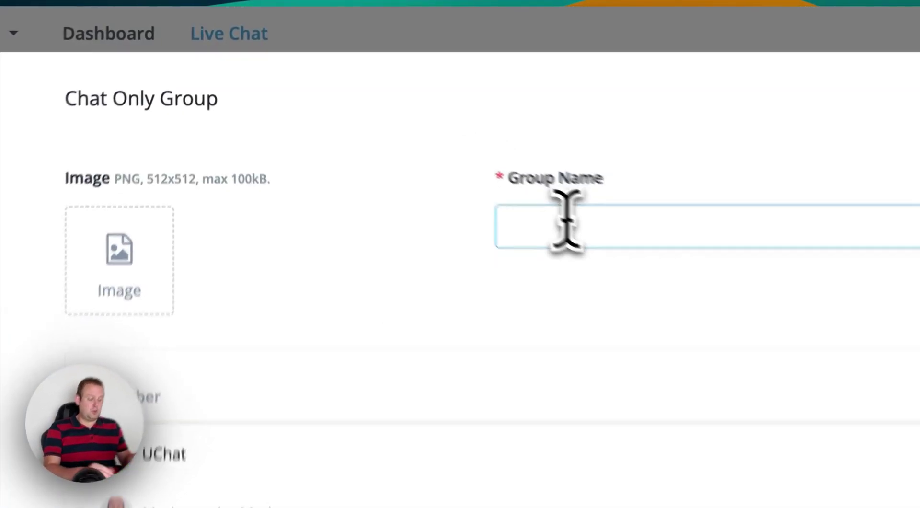
text(Billing)
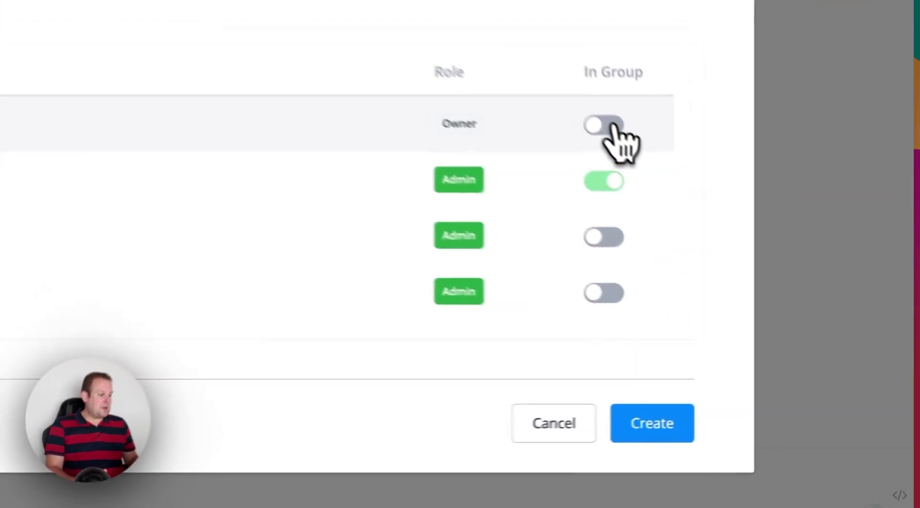
click(737, 239)
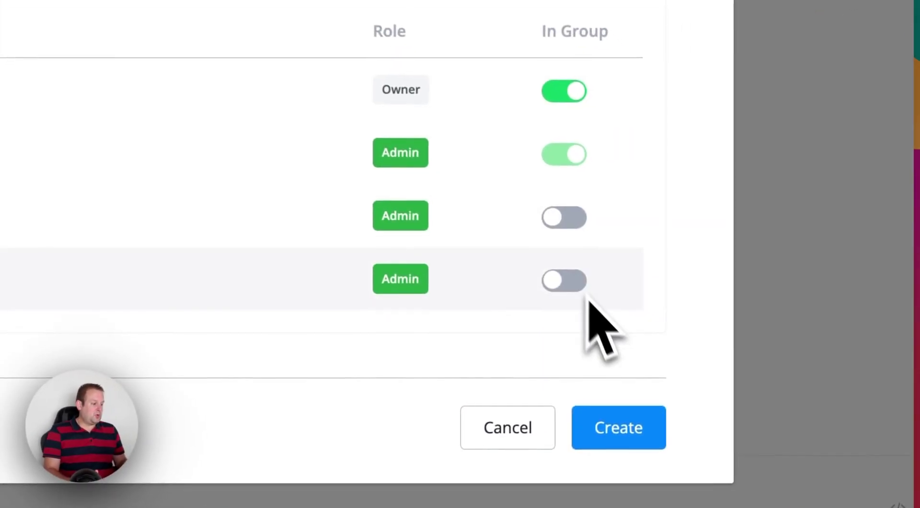
click(600, 417)
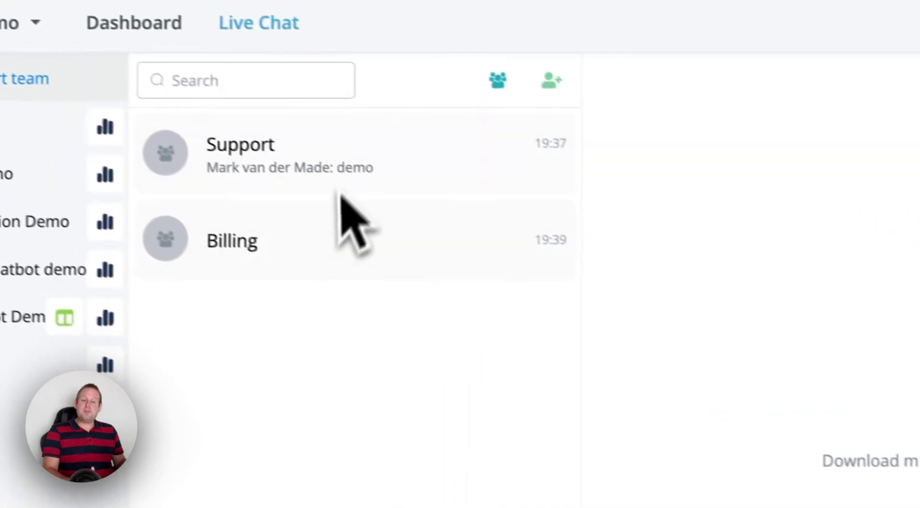